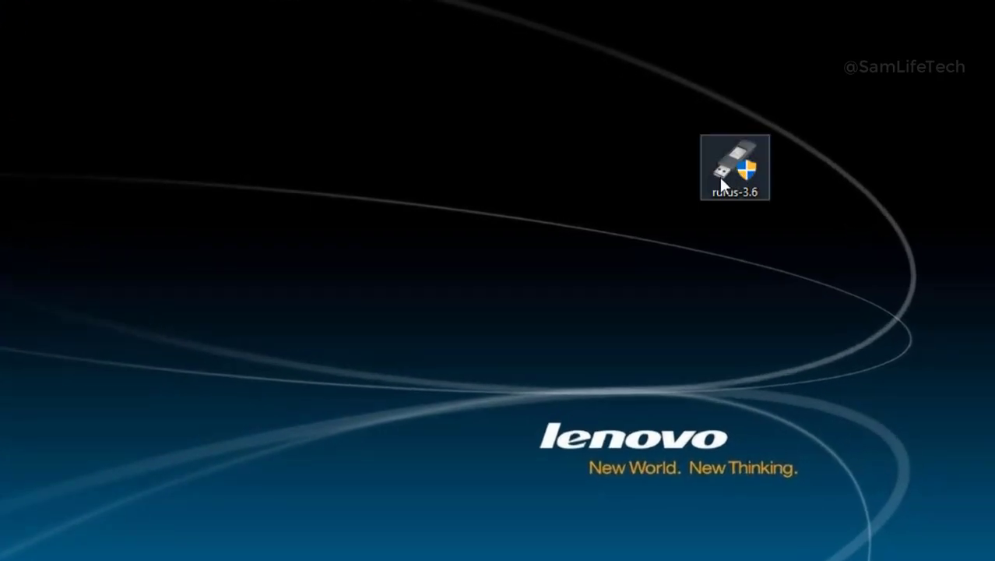
Launch Rufus 3.6 as administrator and confirm the 16 GB CCCOMA_X64F (H:) drive in Explorer
double_click(720, 177)
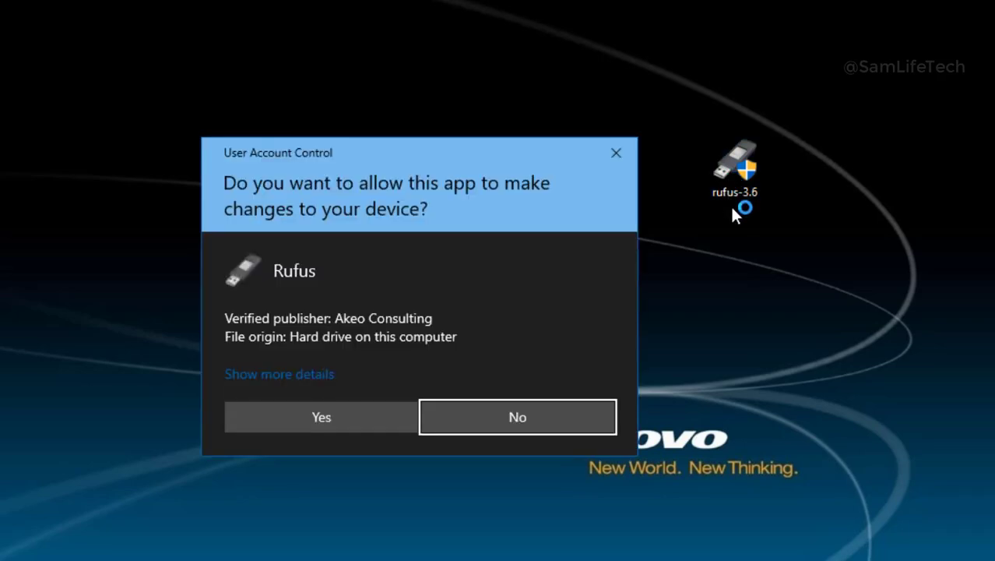
left_click(352, 423)
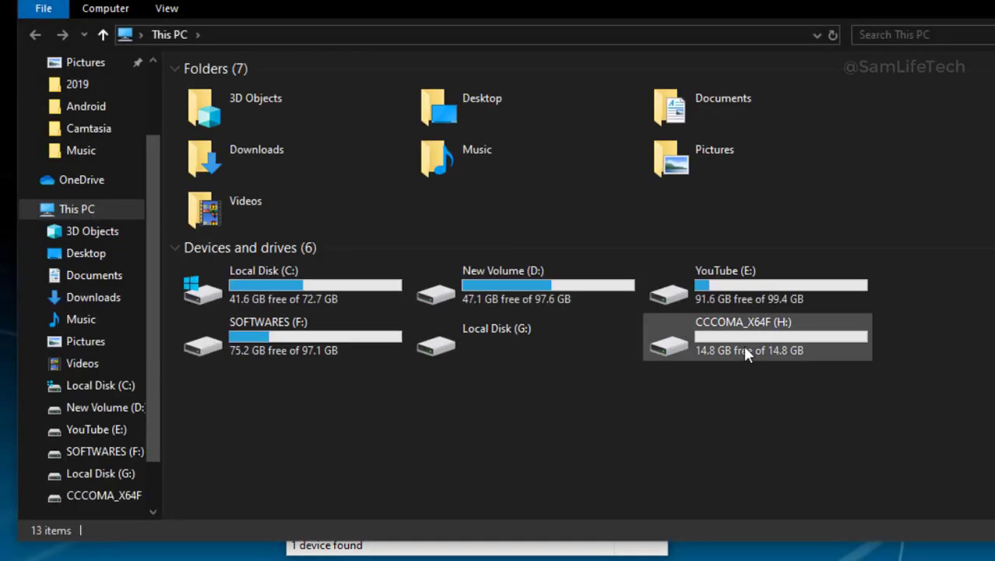
left_click(745, 349)
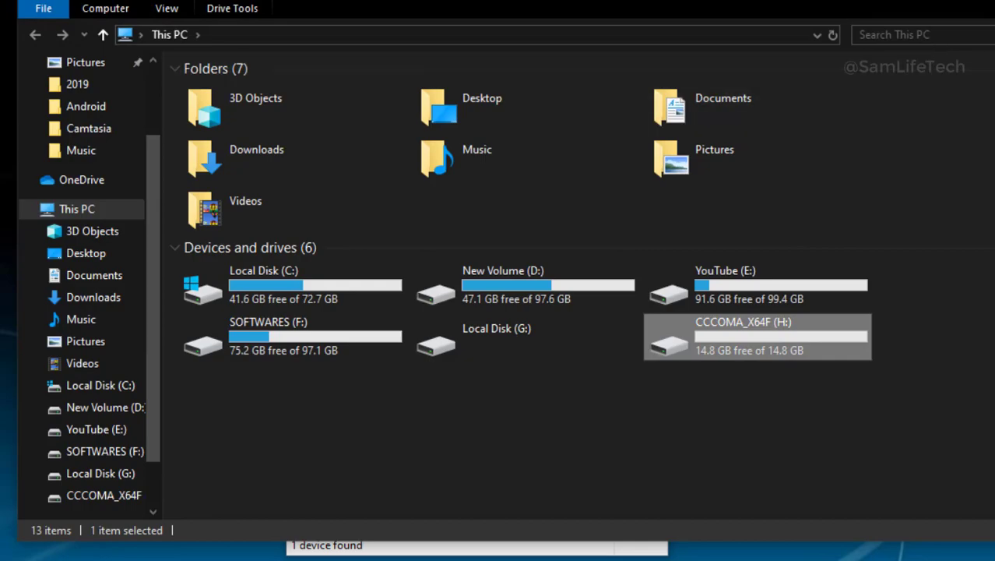
key("alt+F4")
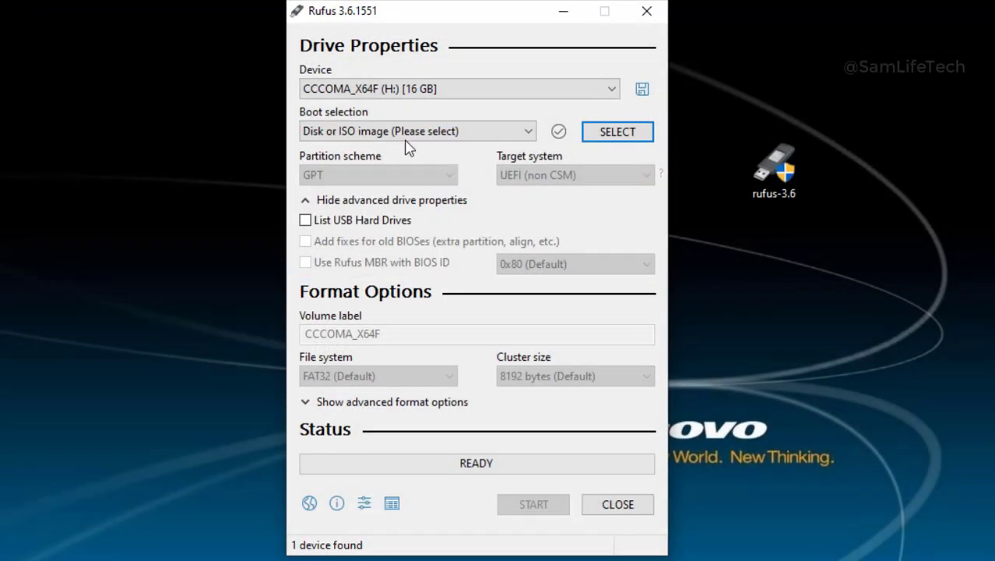
Load Win10_1903_V1_English_x64.iso from OperatingSystem > Windows as Rufus's boot image
left_click(614, 137)
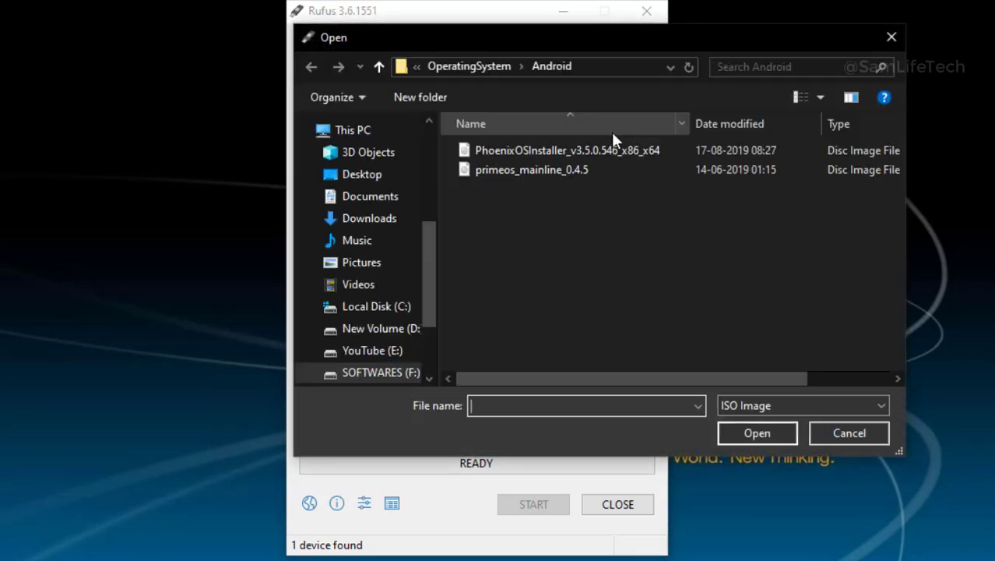
left_click(461, 65)
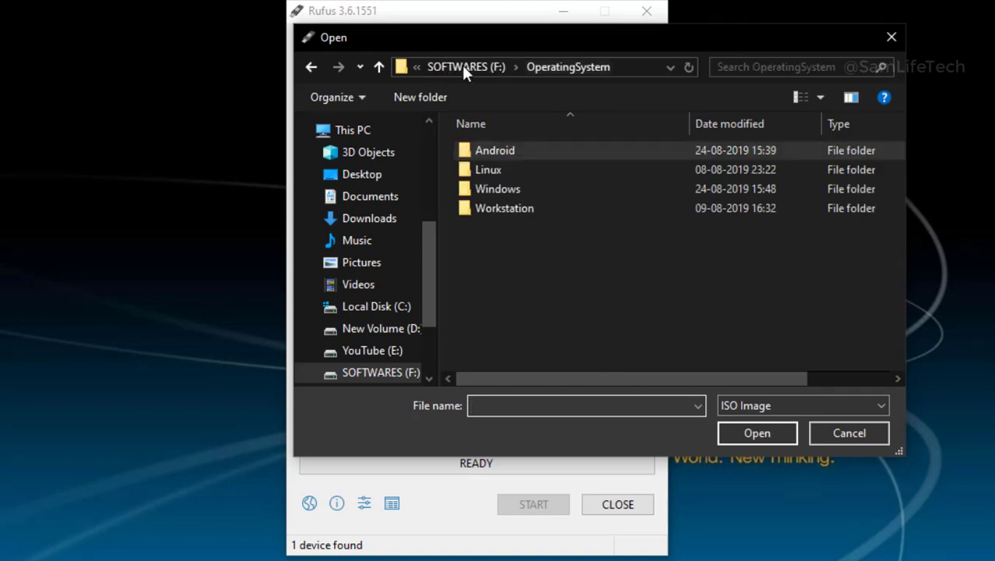
double_click(535, 187)
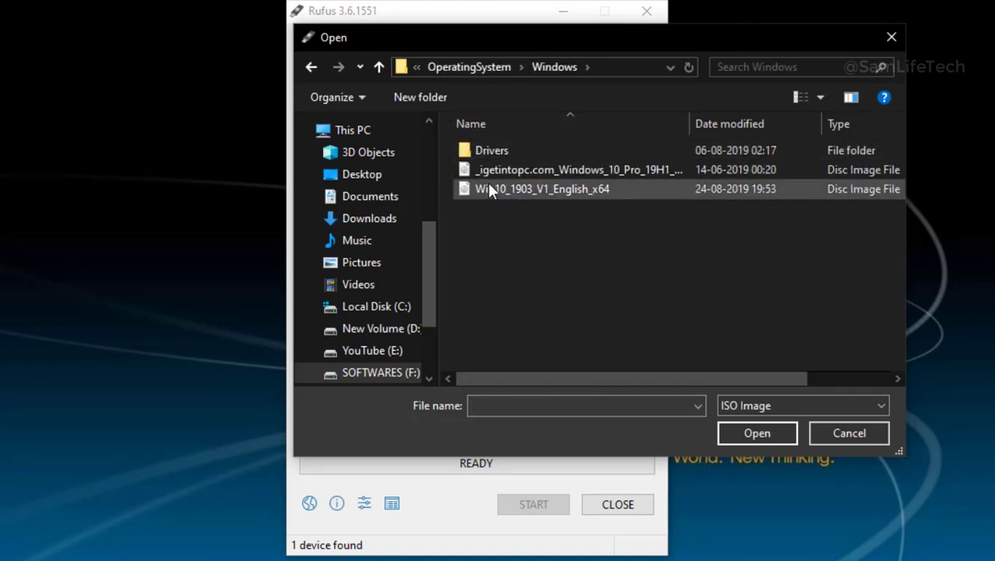
left_click(526, 188)
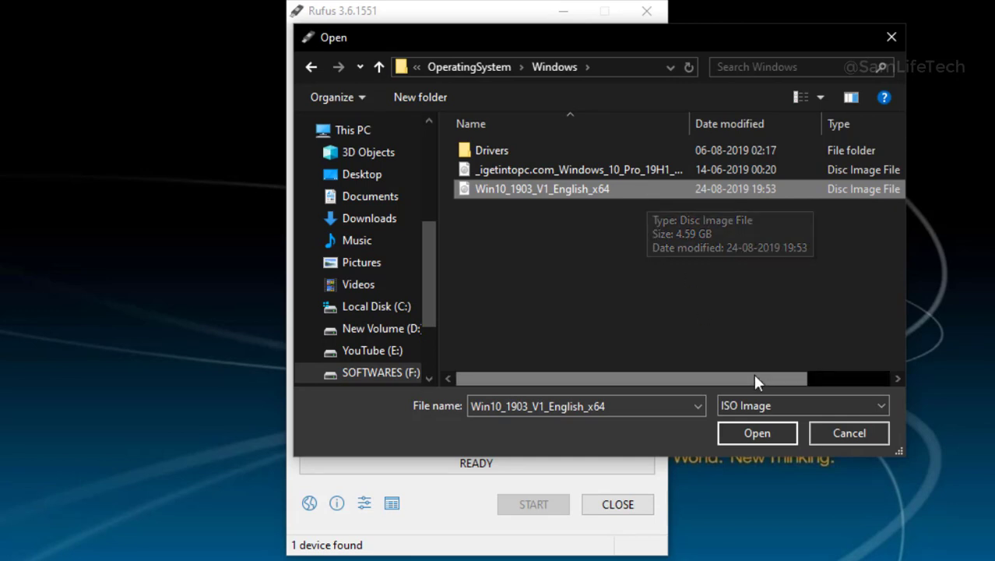
left_click(755, 433)
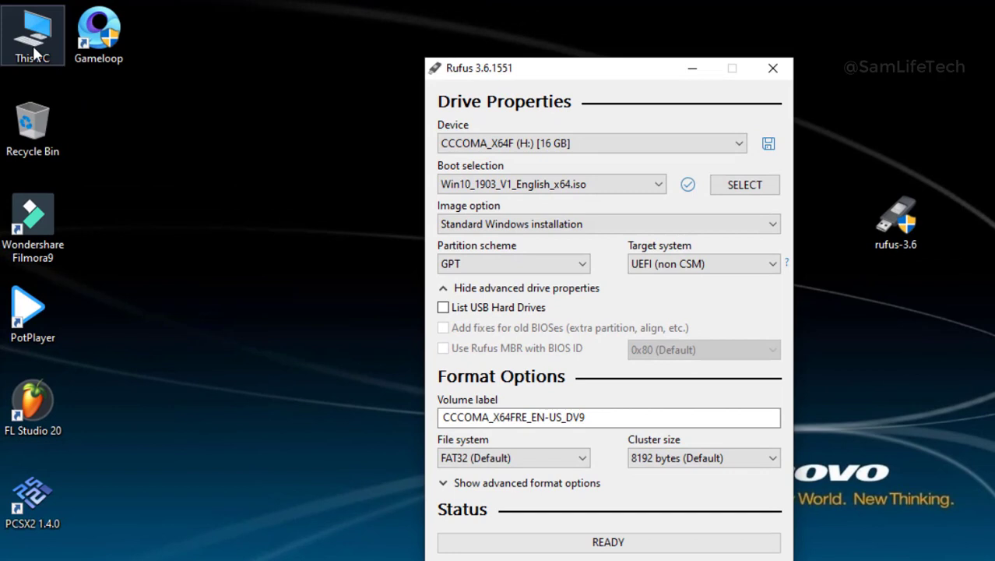
Open Disk Management from This PC's Manage to list the disks and the H: drive
left_click(31, 46)
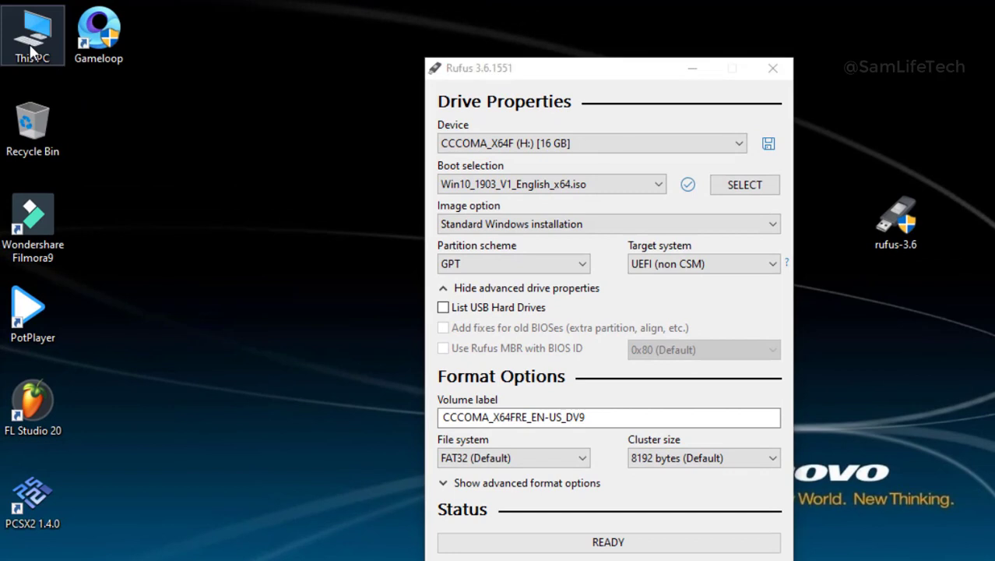
right_click(31, 47)
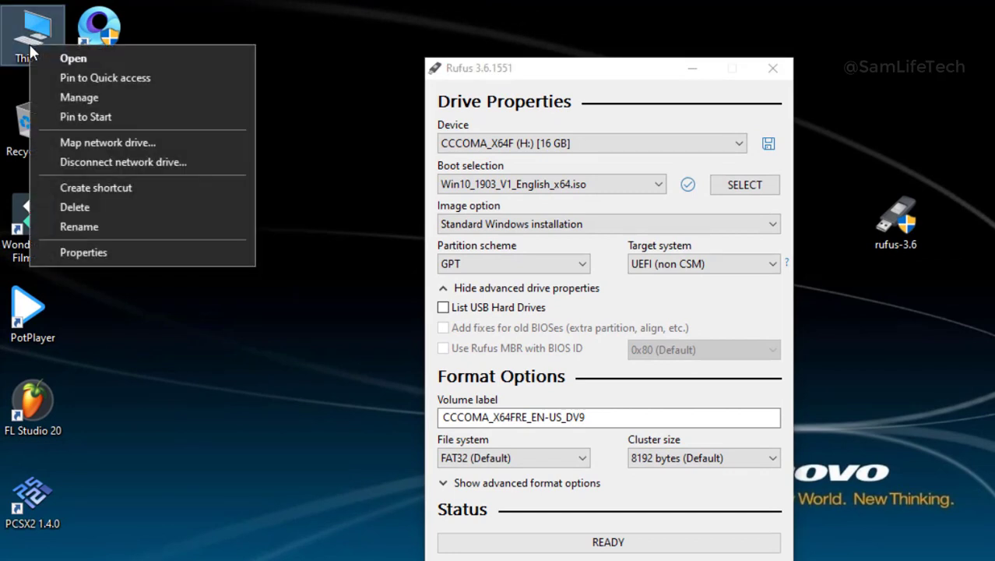
left_click(87, 100)
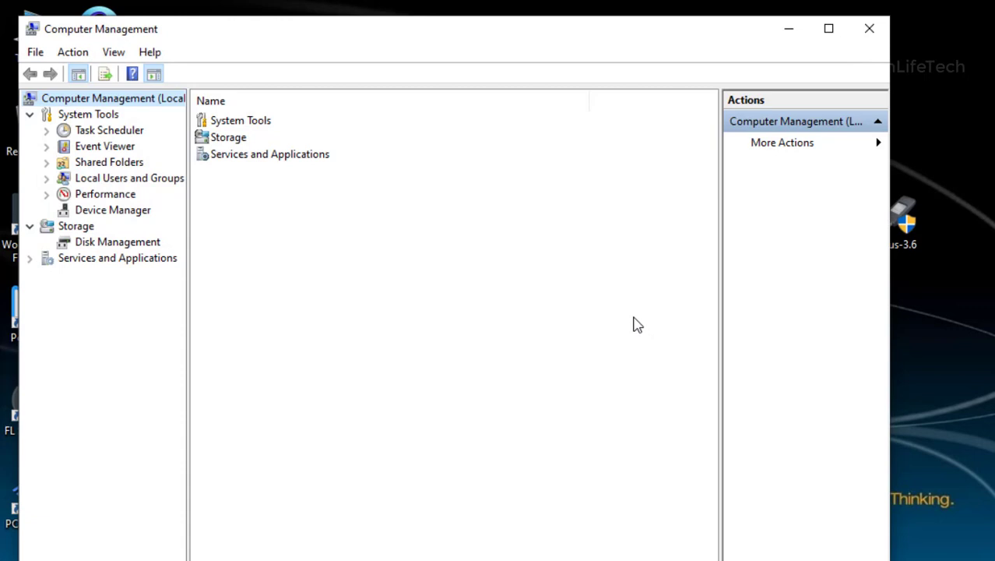
left_click(105, 245)
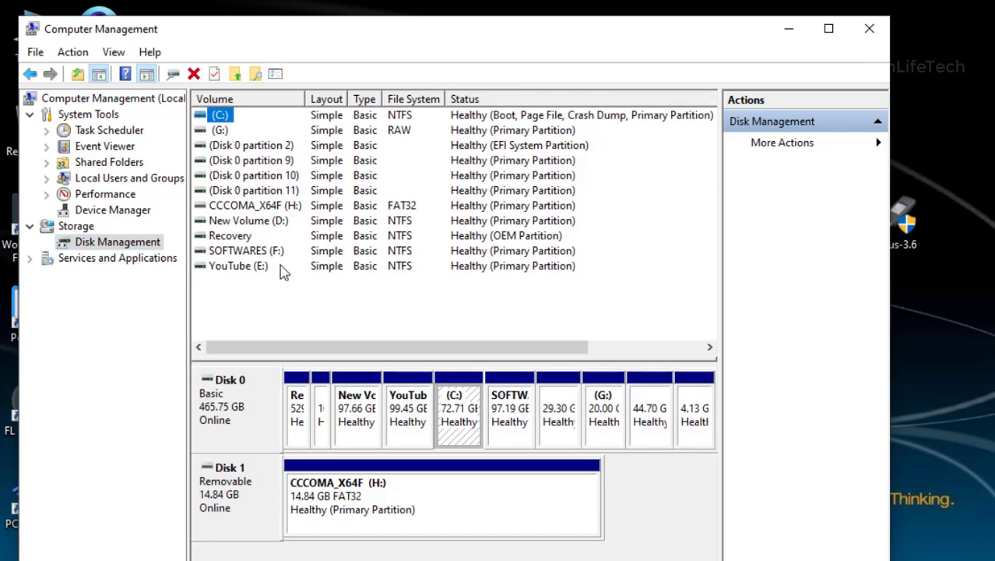
Check Disk 0's Volumes properties, confirming a GUID Partition Table (GPT) partition style
left_click(230, 397)
right_click(230, 398)
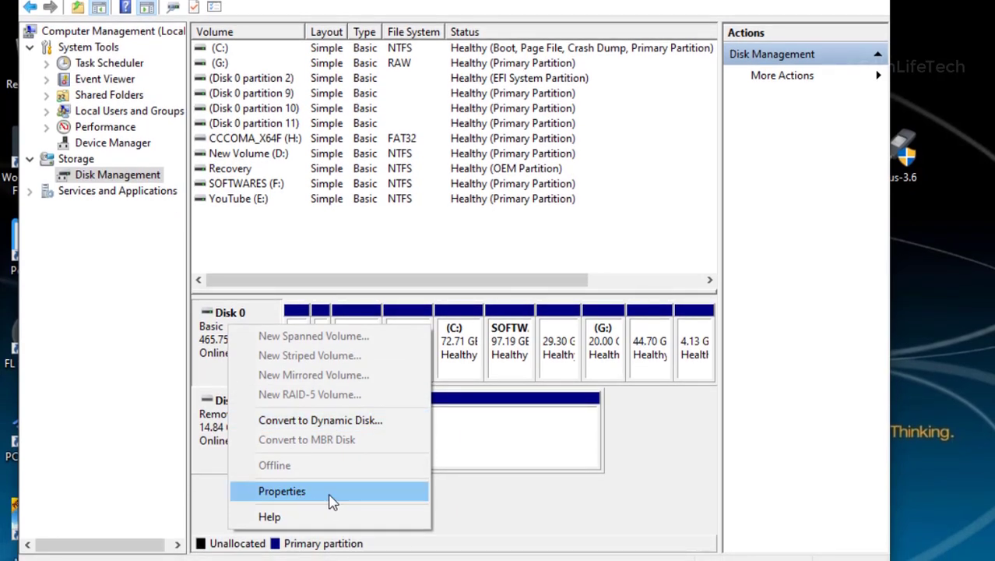
left_click(327, 492)
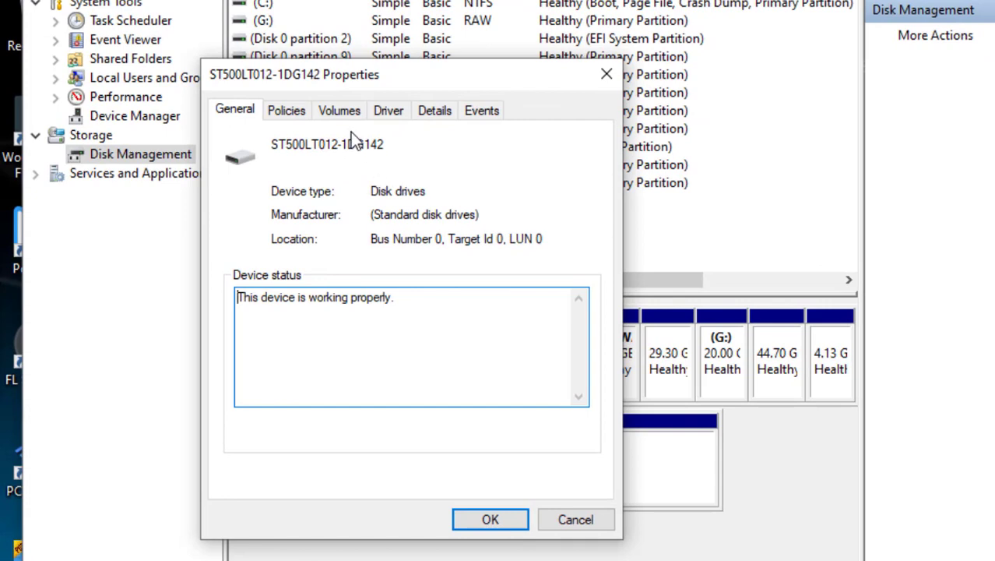
left_click(332, 121)
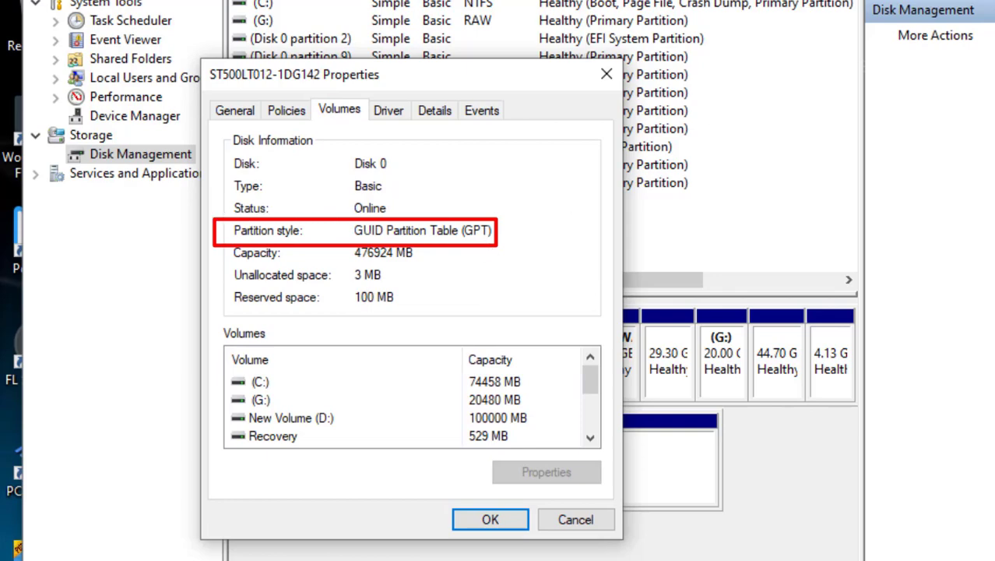
key("Return")
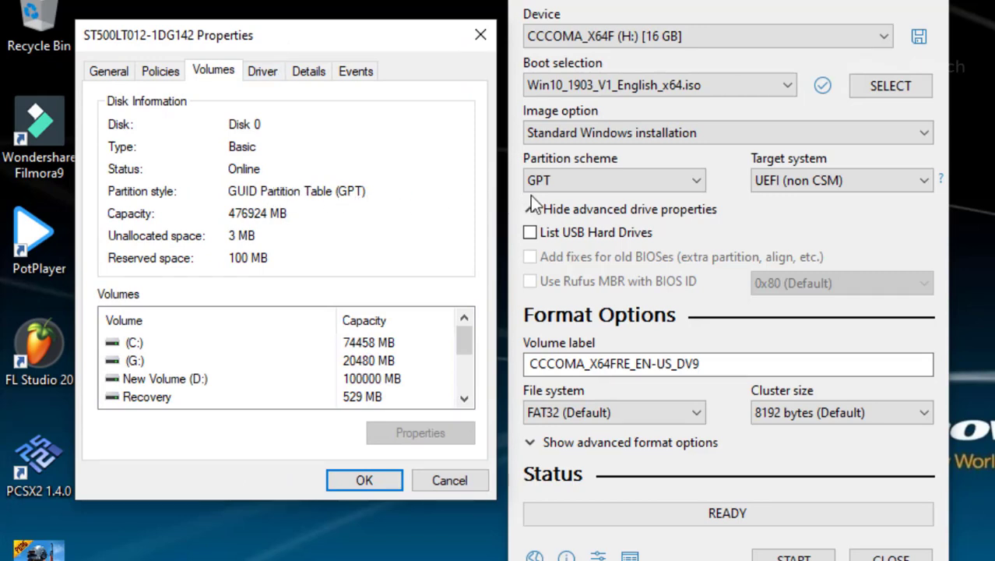
Try MBR in Rufus's partition scheme, restore GPT, and close the Disk 0 Properties dialog
left_click(570, 191)
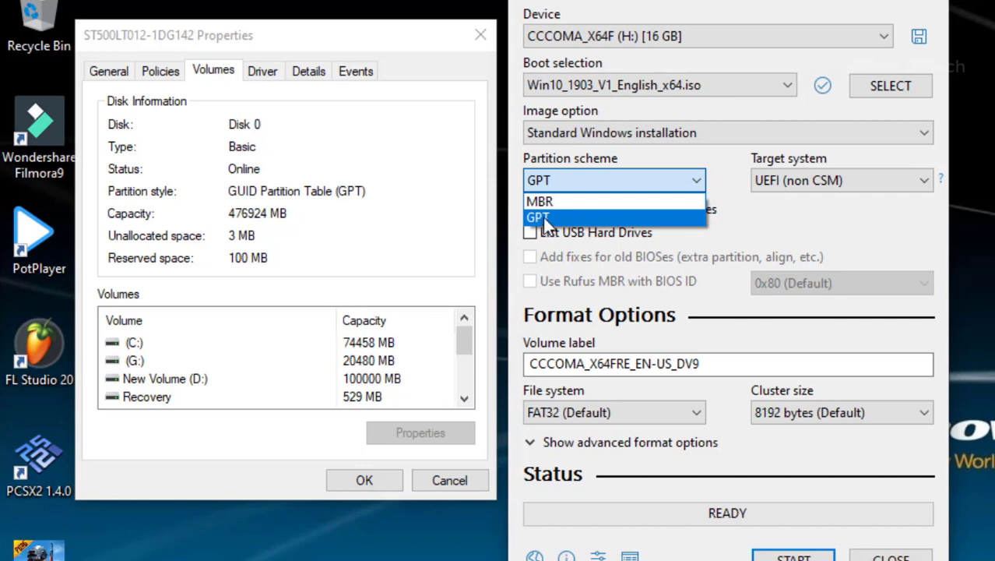
left_click(550, 221)
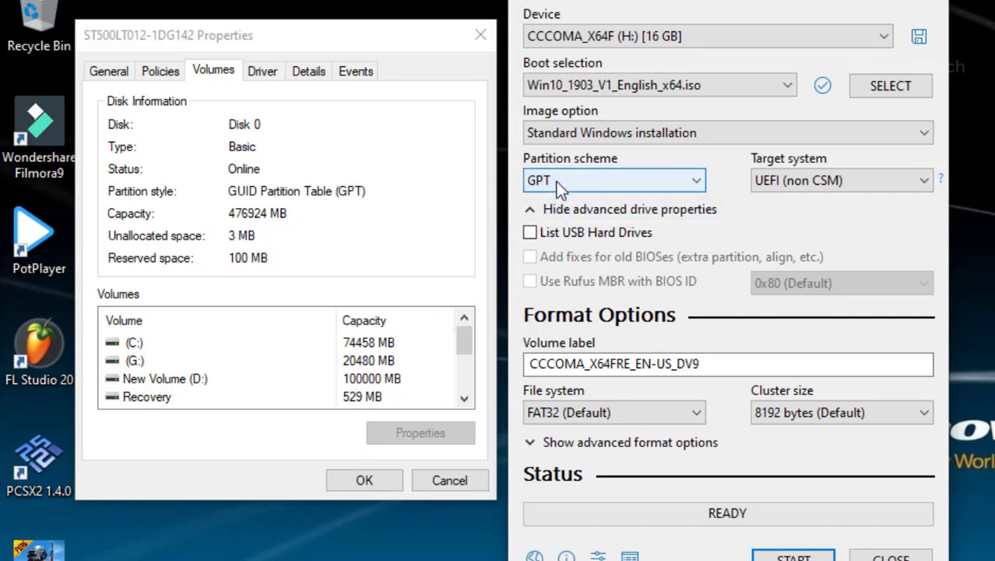
left_click(556, 181)
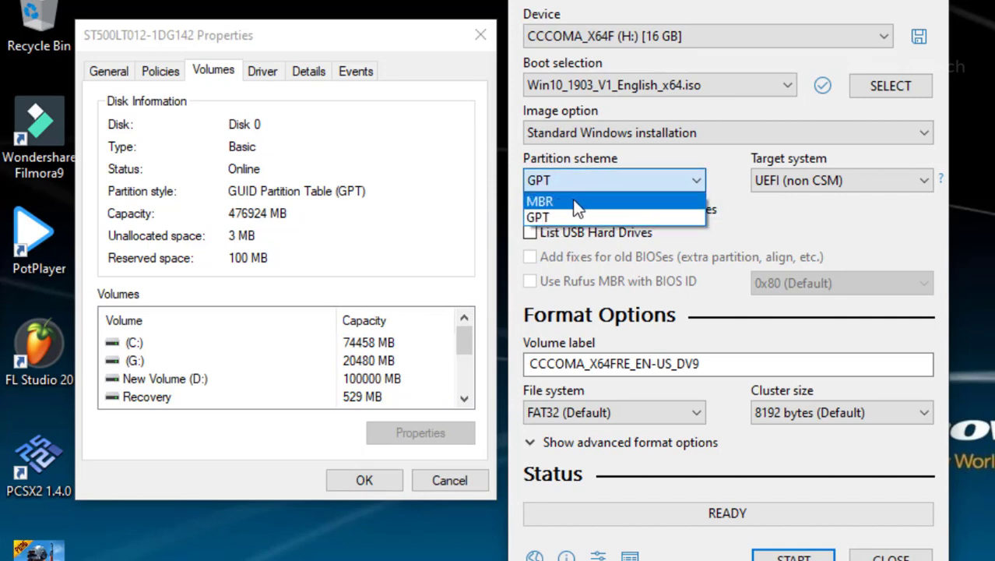
left_click(564, 202)
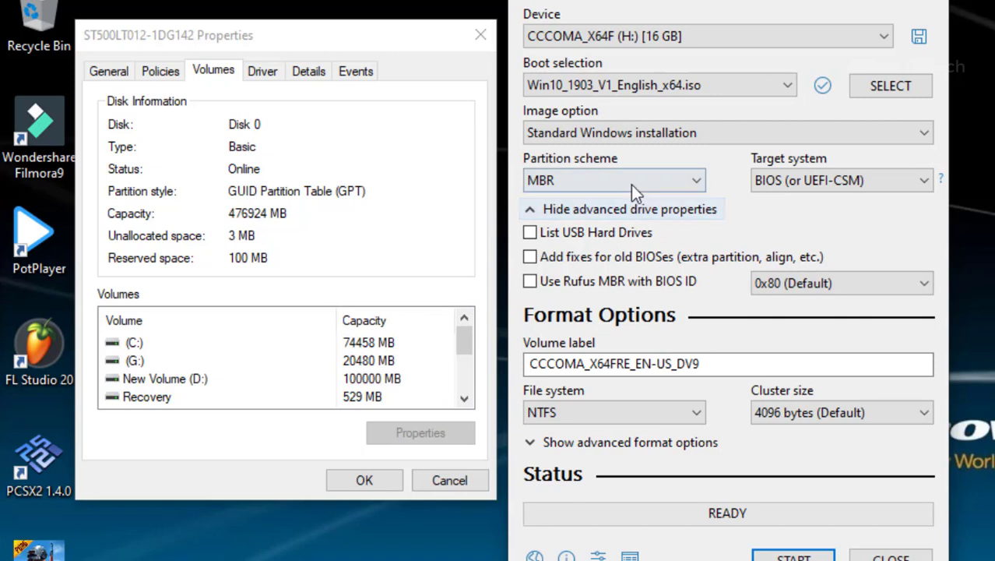
left_click(685, 187)
left_click(568, 219)
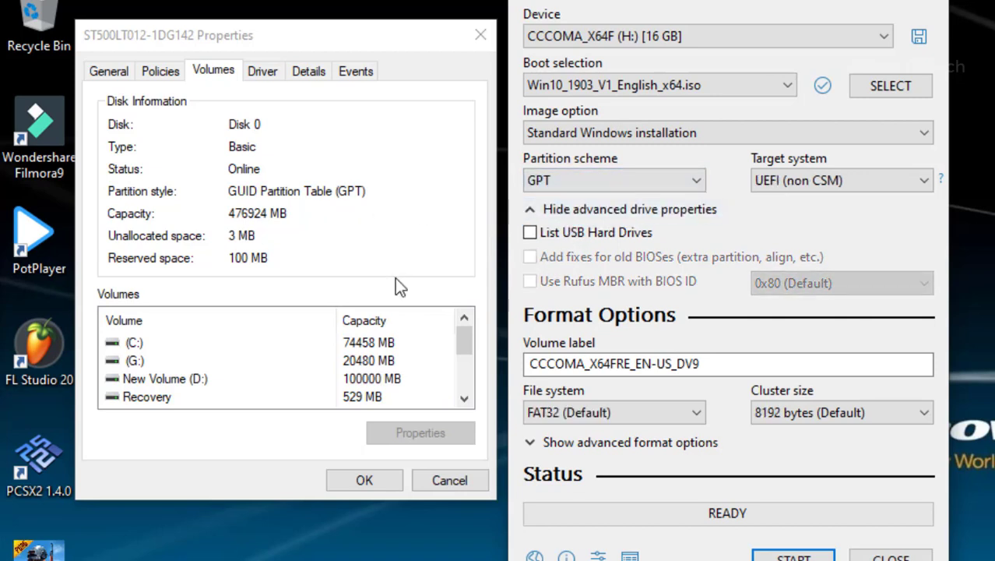
left_click(373, 483)
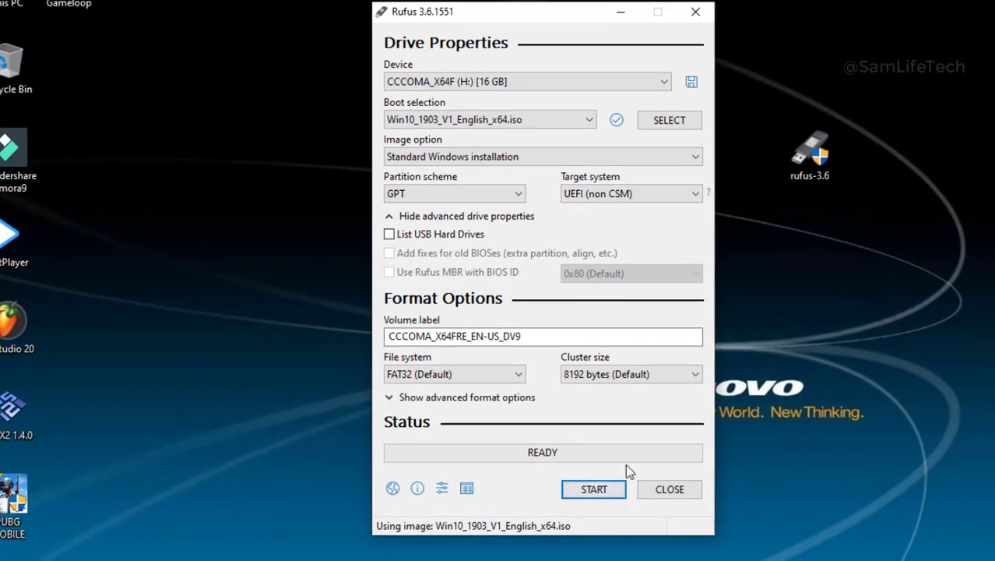
Start writing the Windows 10 image to H:, accepting the data-erase warning
left_click(590, 494)
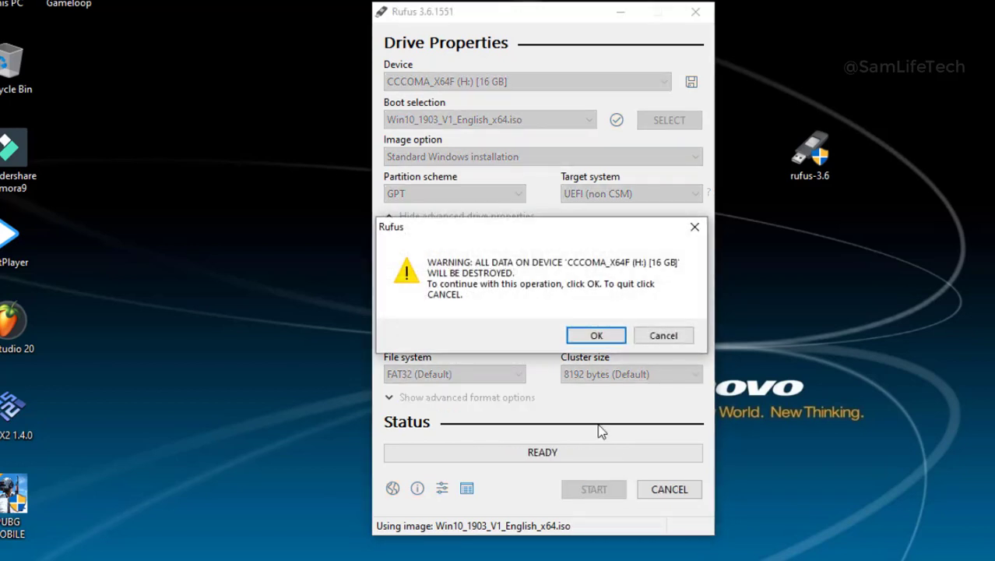
left_click(595, 335)
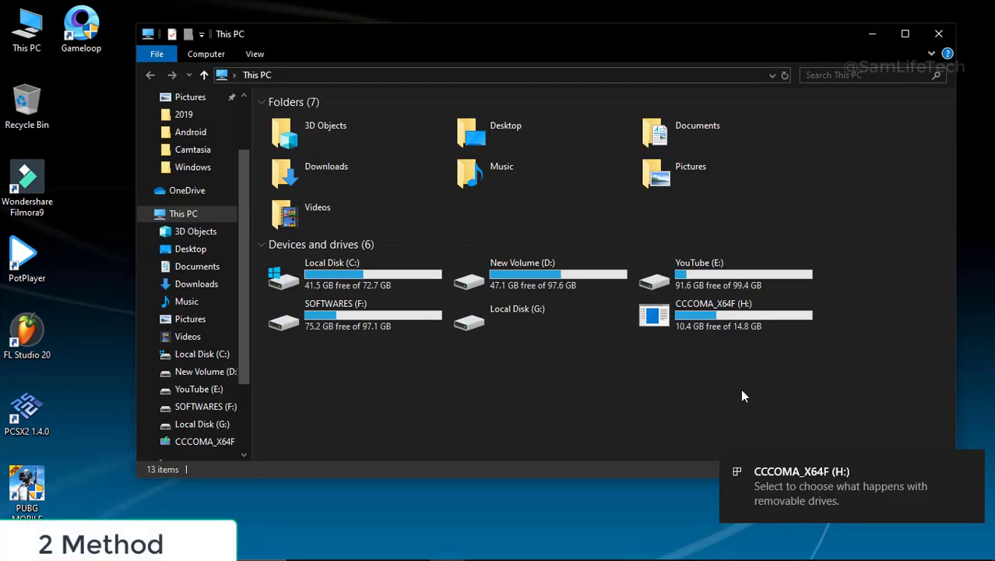
Quick-format CCCOMA_X64F (H:) with the NTFS file system and close the Format window afterward
left_click(688, 324)
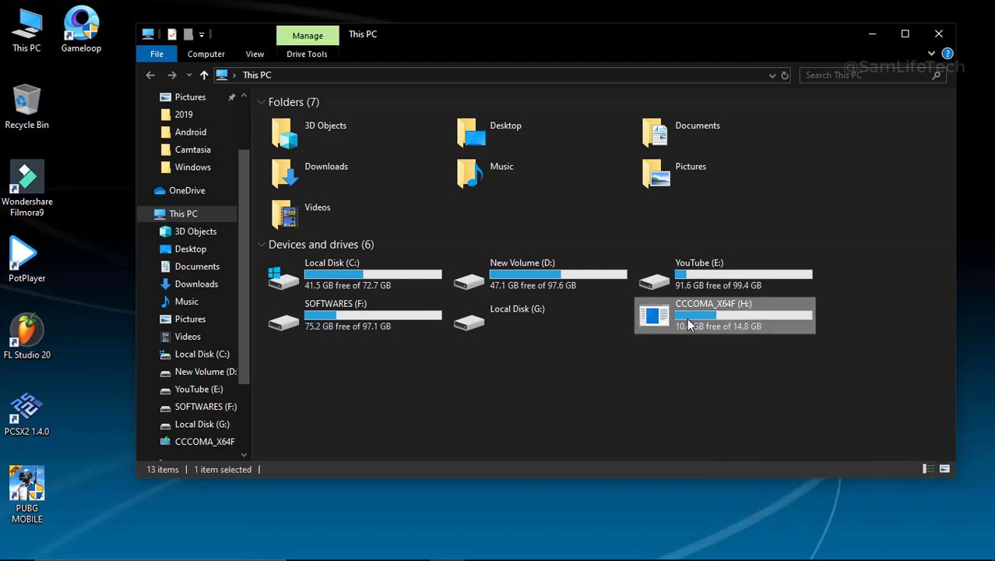
right_click(688, 324)
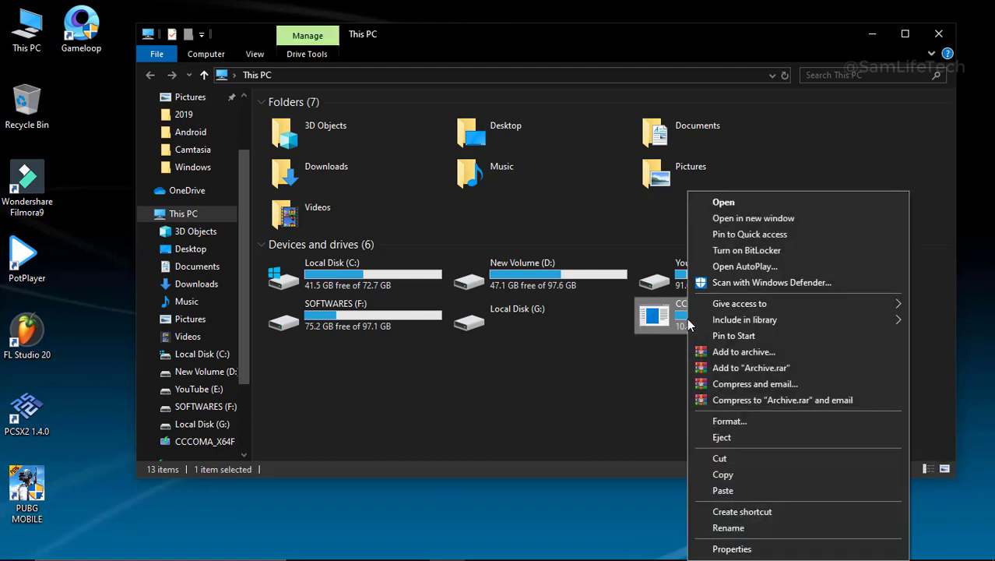
left_click(742, 421)
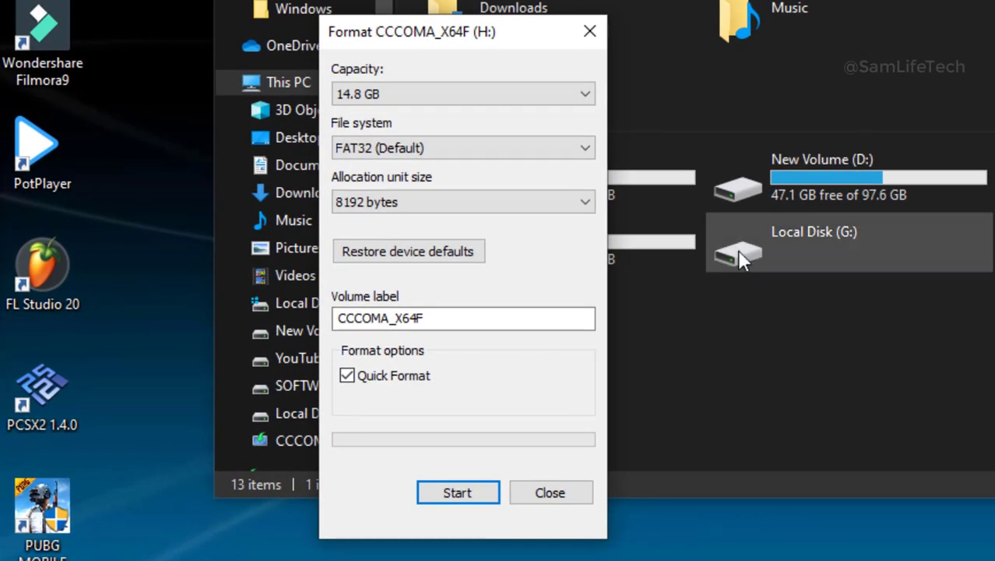
left_click(459, 152)
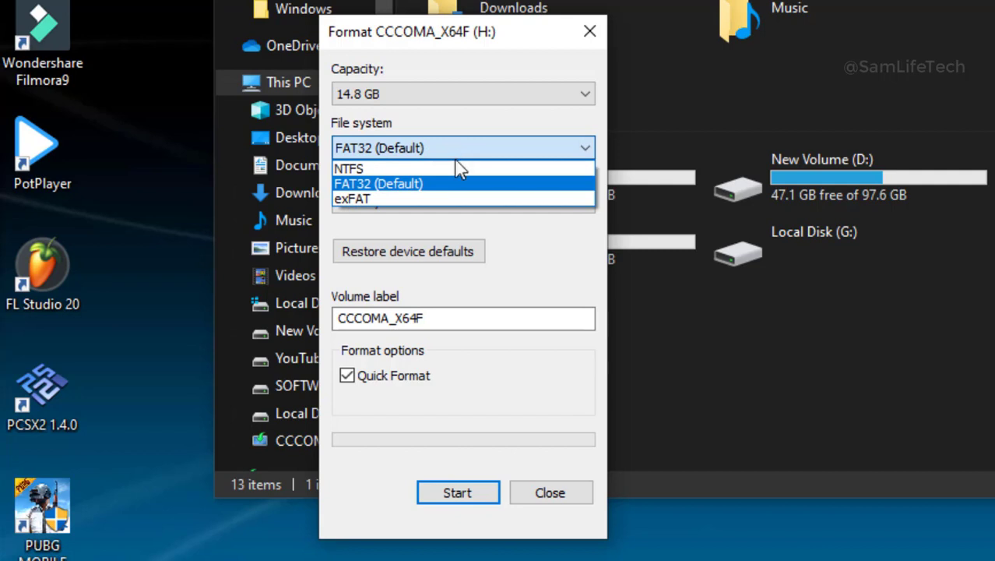
left_click(455, 169)
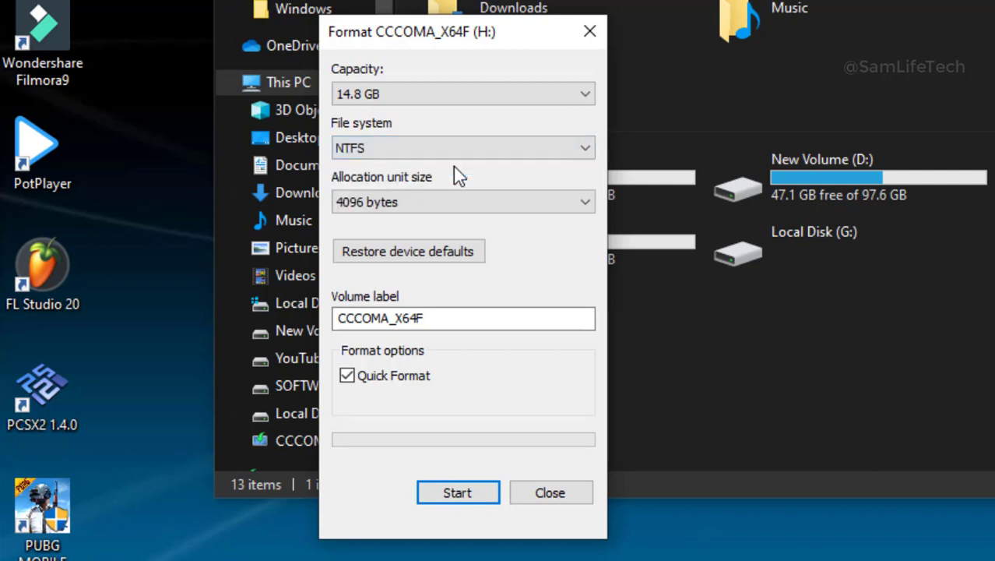
left_click(456, 498)
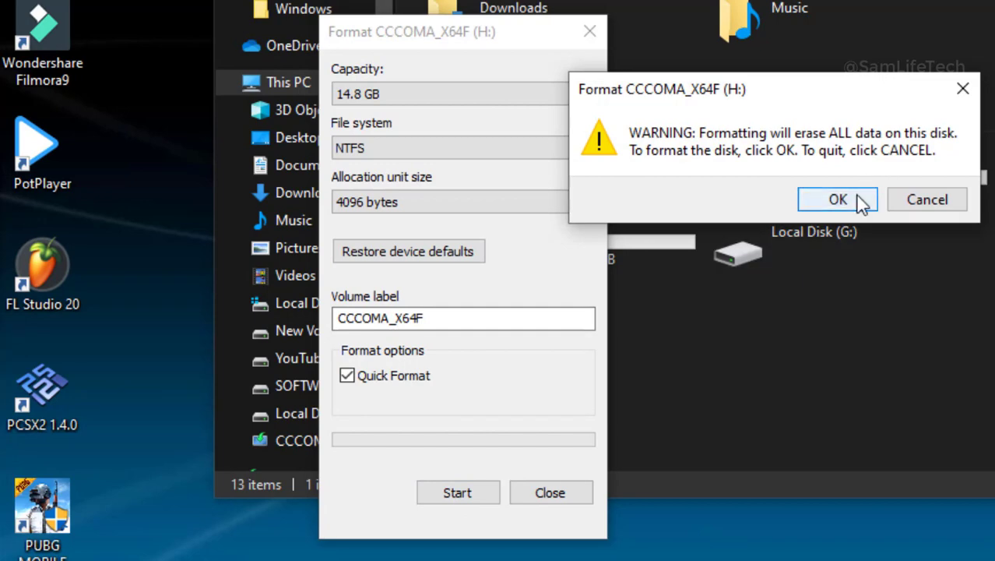
left_click(857, 196)
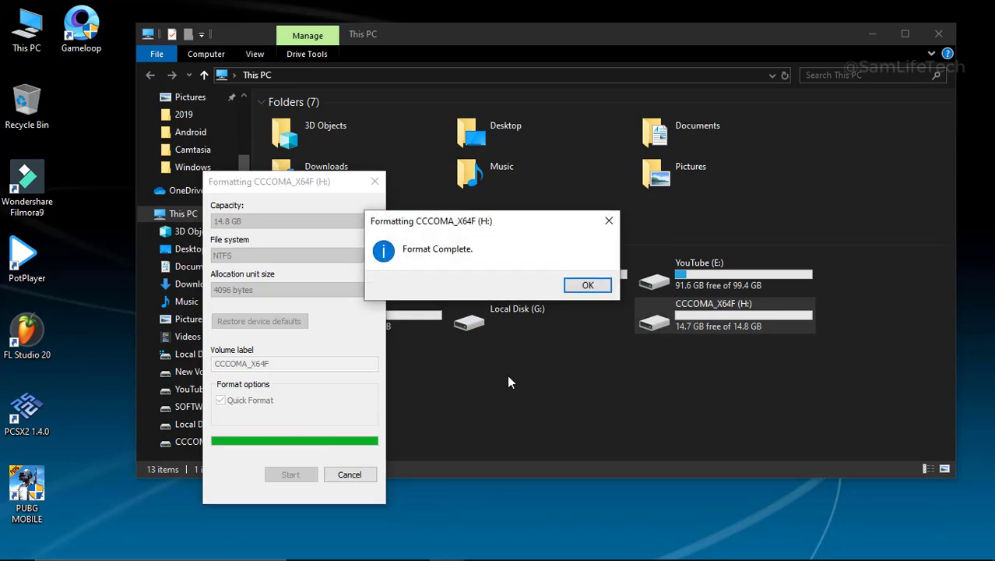
left_click(588, 285)
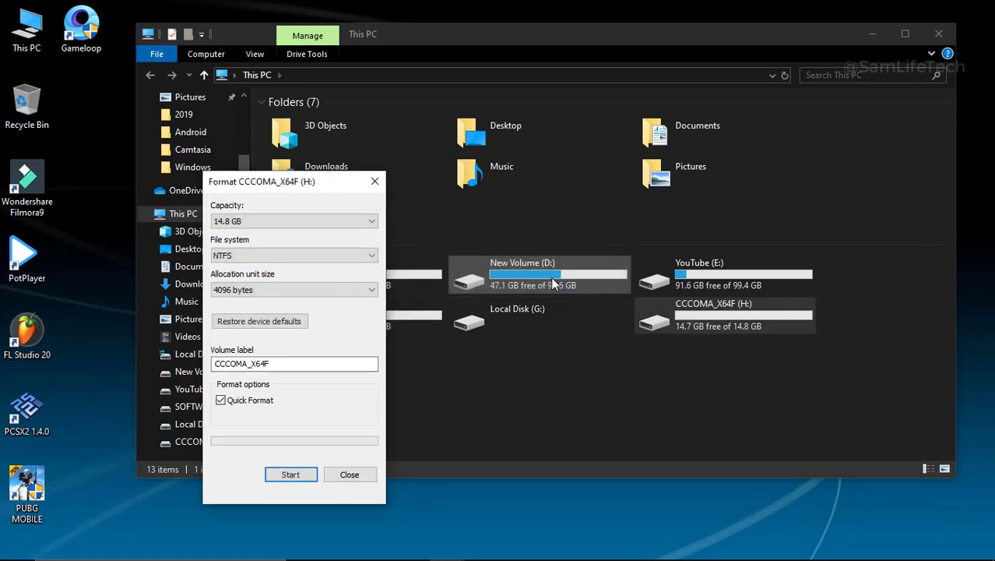
left_click(373, 187)
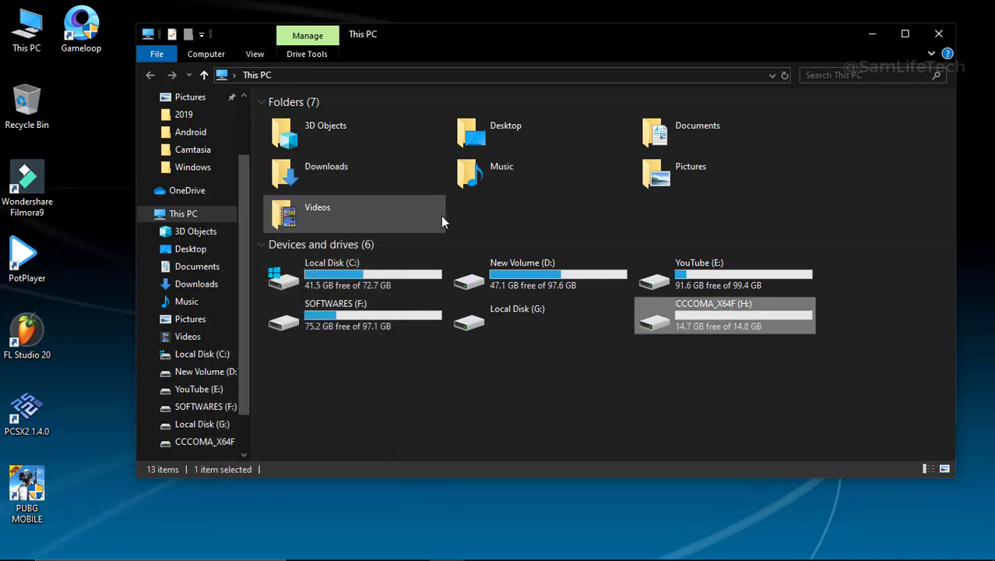
Open Win10_1903_V1_English_x64.iso from F:\OperatingSystem\Windows with WinRAR archiver
double_click(392, 329)
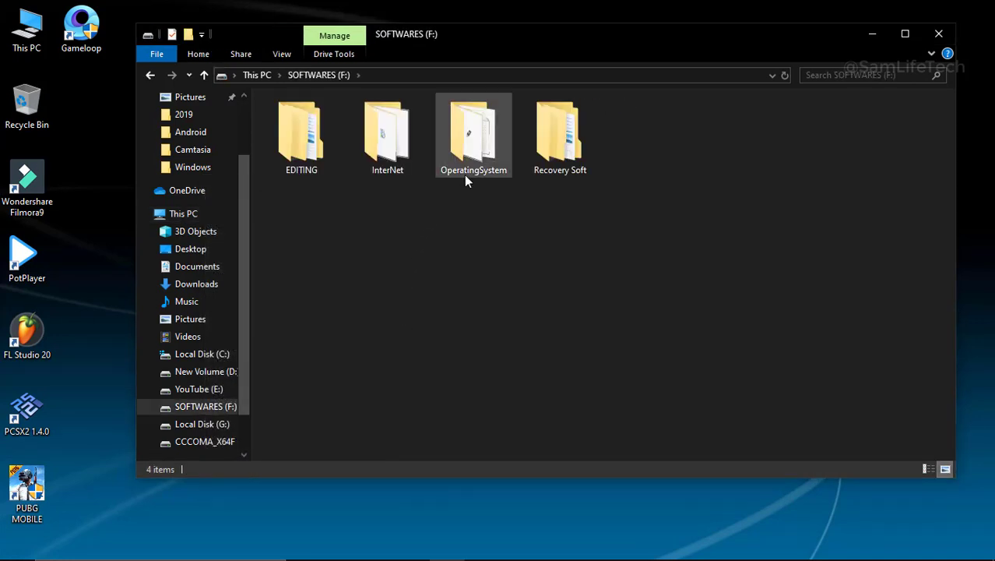
double_click(464, 176)
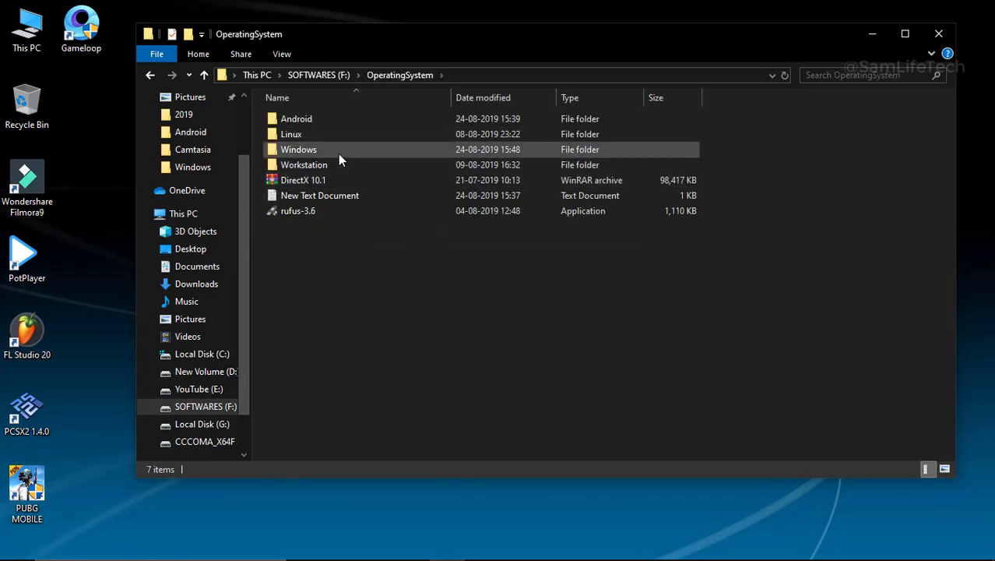
double_click(338, 154)
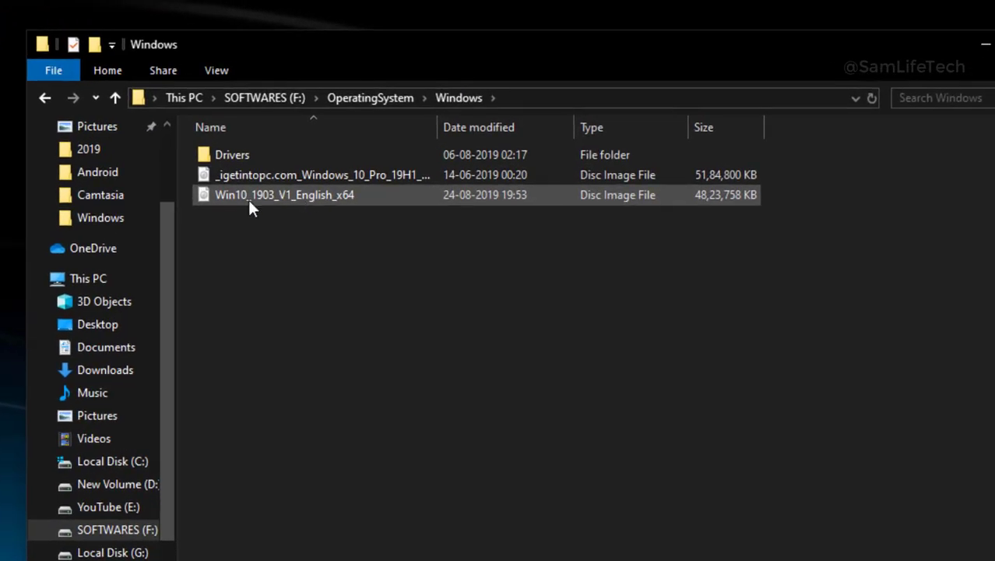
left_click(269, 191)
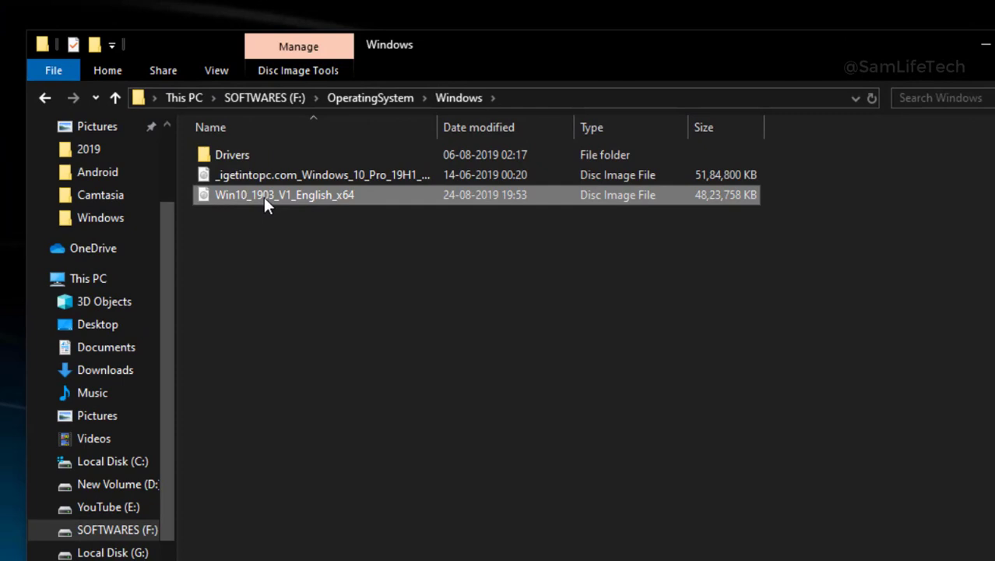
right_click(263, 197)
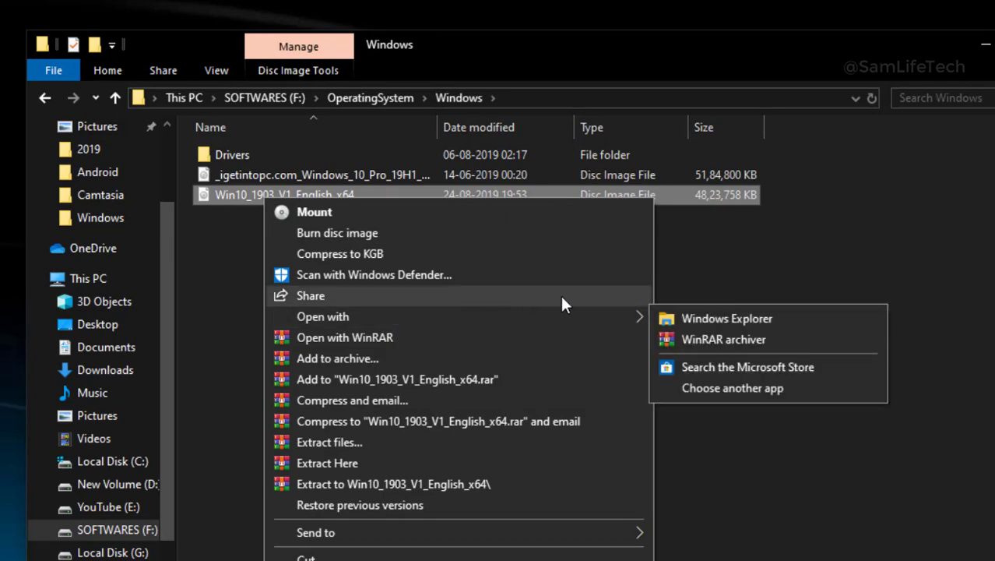
mouse_move(643, 317)
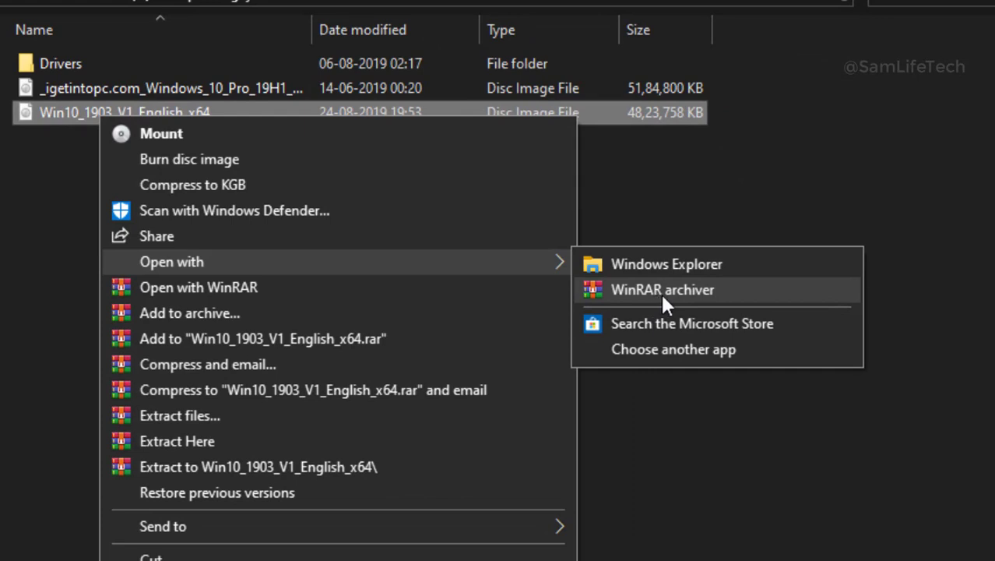
left_click(661, 291)
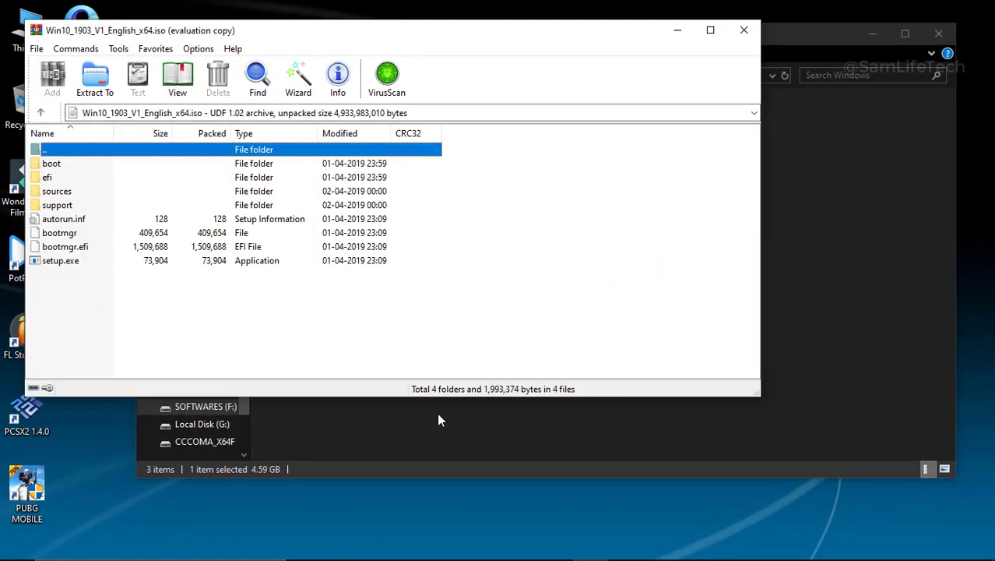
Open the empty H: drive in File Explorer and snap that window to the right half
left_click(452, 434)
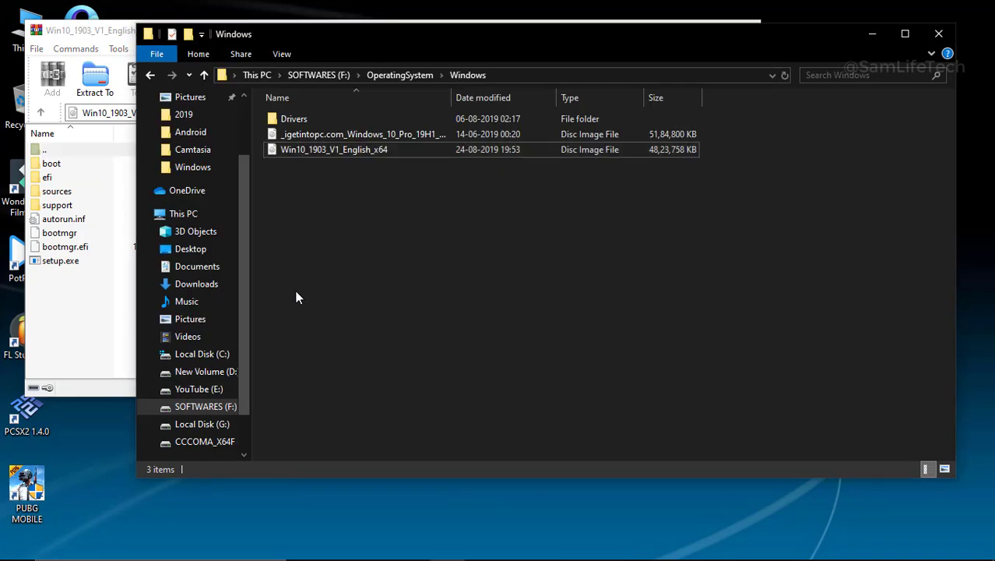
left_click(209, 211)
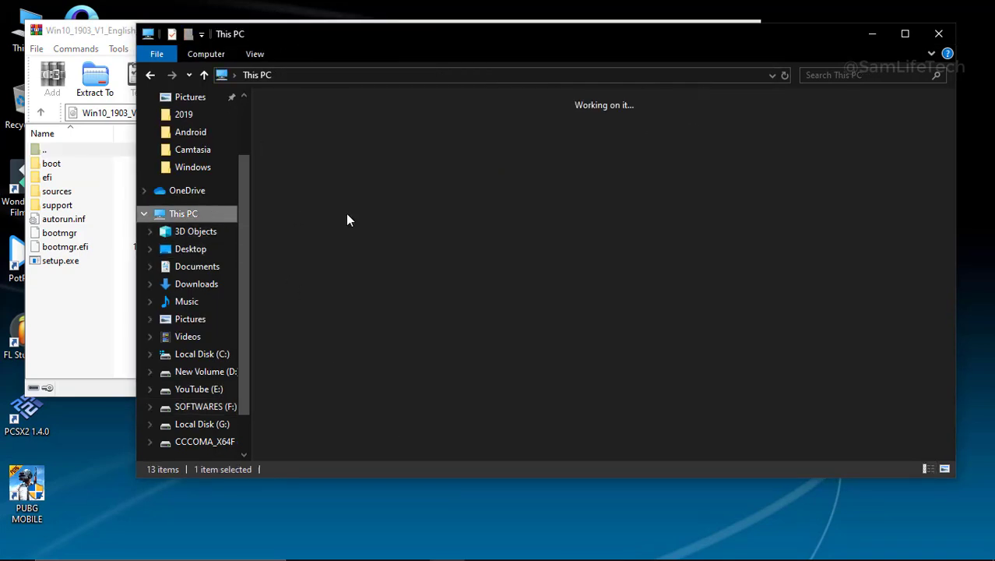
double_click(731, 330)
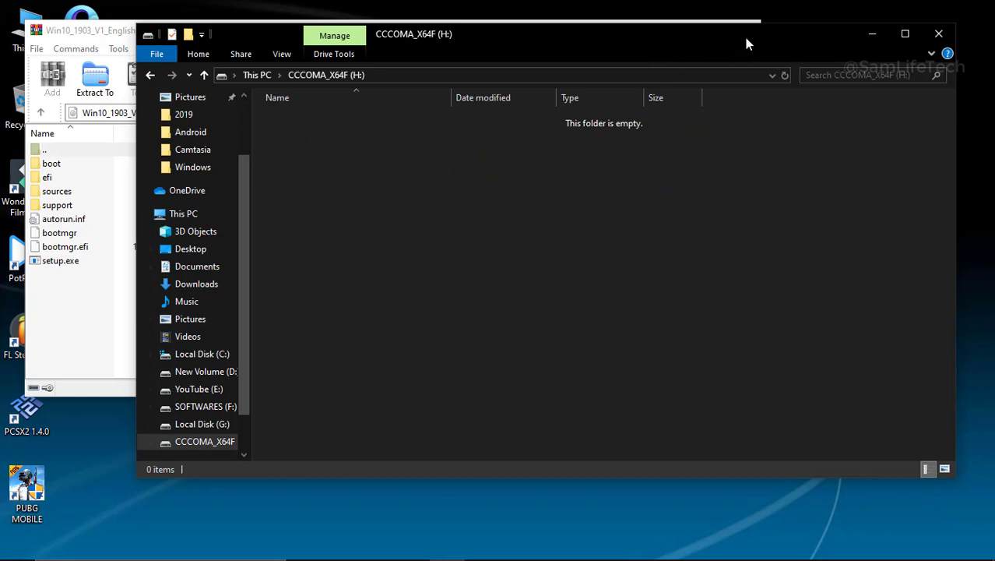
left_click_drag(746, 37, 994, 109)
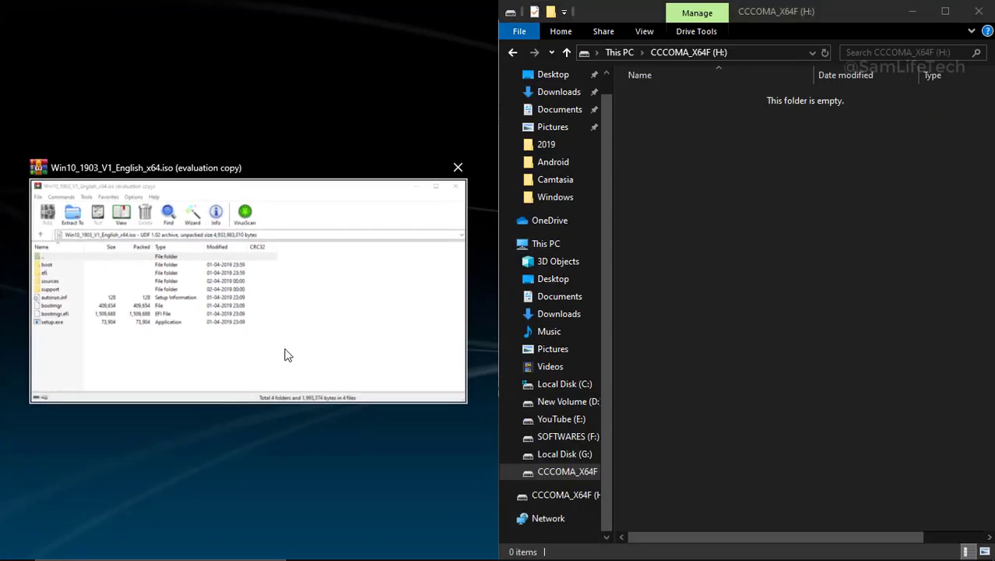
Snap WinRAR left, select all ISO items, and drag them onto the H: window to extract
left_click(286, 355)
left_click(268, 349)
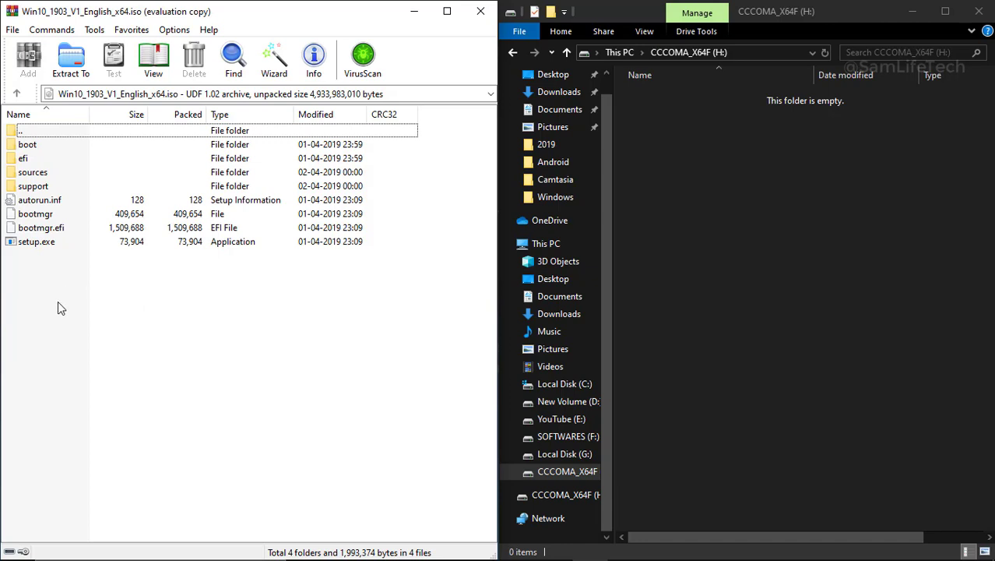
left_click_drag(57, 301, 32, 144)
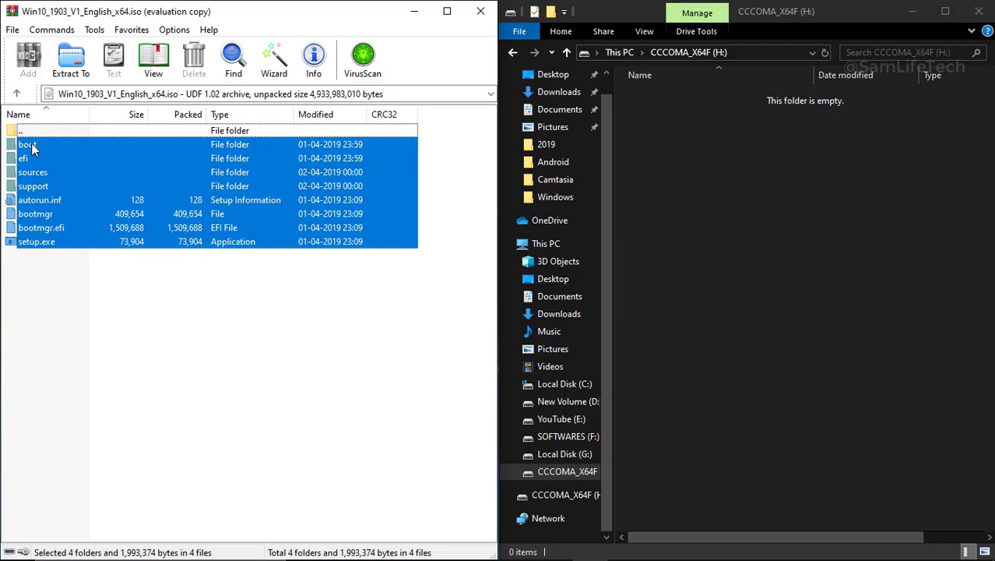
left_click_drag(32, 148, 686, 173)
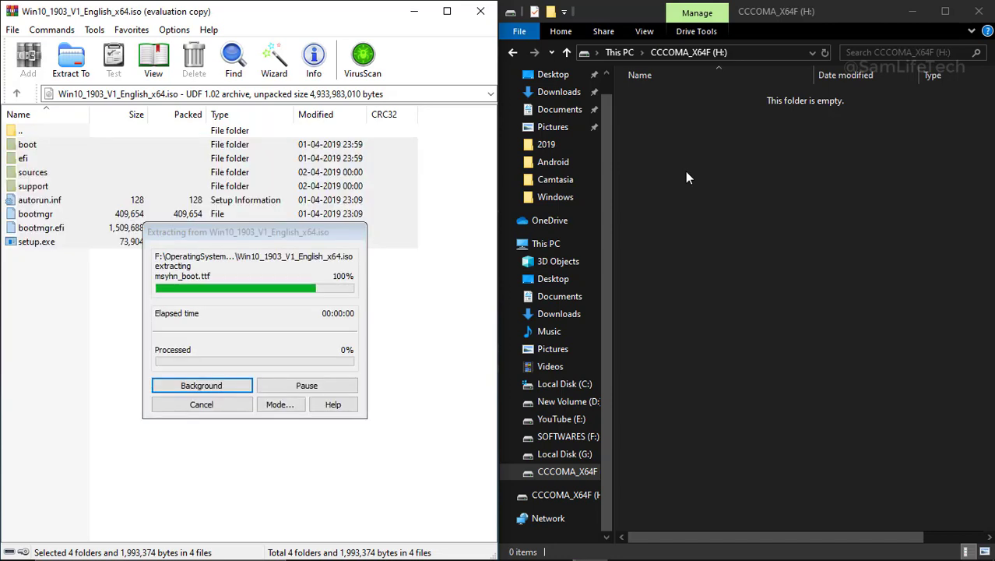